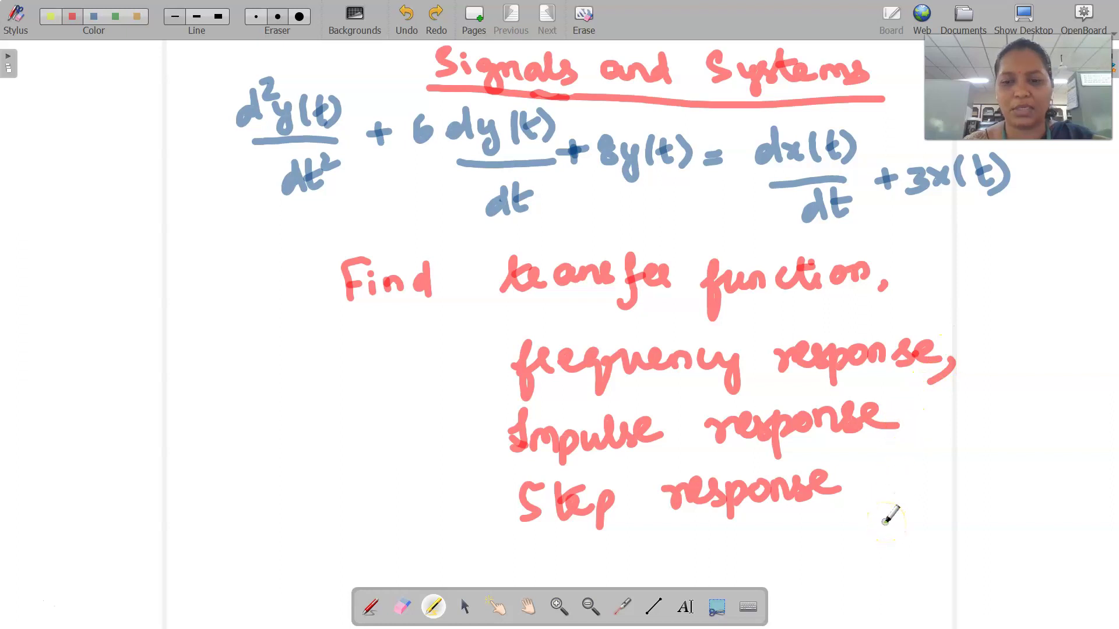
Step: On a new blank page, write the left side d²y(t)/dt² + 6dy(t)/dt + 8y(t)
left_click(474, 15)
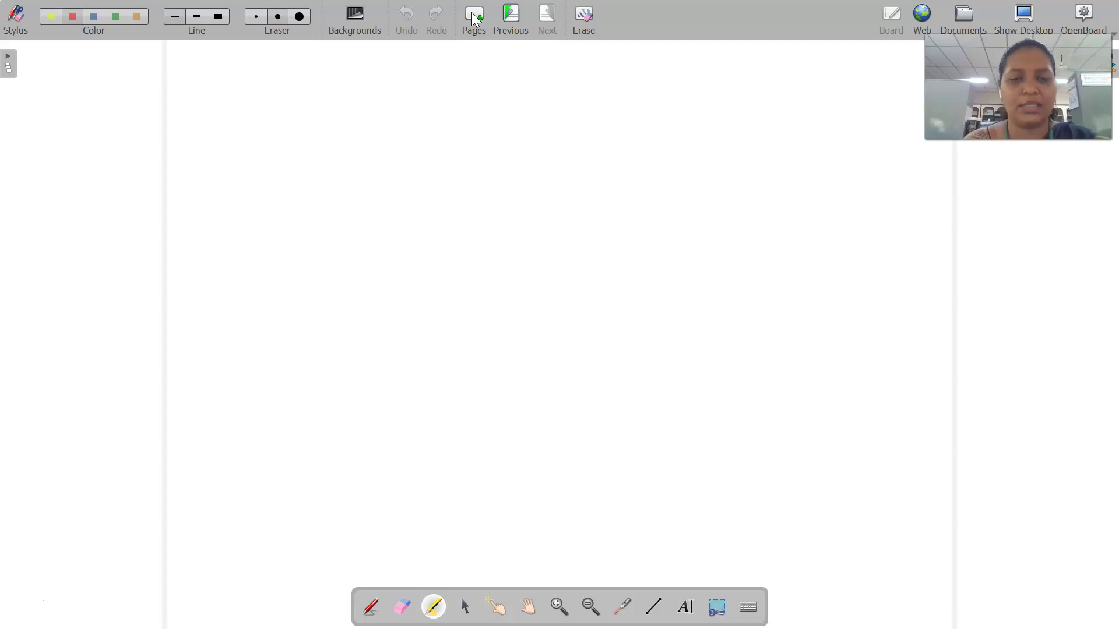
mouse_move(174, 82)
left_mouse_down()
mouse_move(213, 100)
mouse_move(204, 127)
mouse_move(276, 114)
left_mouse_up()
mouse_move(162, 143)
left_mouse_down()
mouse_move(254, 136)
mouse_move(198, 185)
mouse_move(250, 142)
mouse_move(261, 163)
left_mouse_up()
left_click_drag(295, 114, 297, 137)
mouse_move(287, 129)
left_mouse_down()
mouse_move(309, 121)
mouse_move(365, 118)
mouse_move(379, 93)
mouse_move(397, 129)
mouse_move(419, 107)
mouse_move(436, 125)
mouse_move(427, 119)
mouse_move(456, 126)
left_mouse_up()
mouse_move(361, 159)
left_mouse_down()
mouse_move(437, 147)
mouse_move(402, 175)
mouse_move(425, 190)
mouse_move(437, 182)
left_mouse_up()
mouse_move(482, 123)
left_mouse_down()
mouse_move(482, 150)
mouse_move(504, 134)
left_mouse_up()
mouse_move(525, 117)
left_mouse_down()
mouse_move(550, 124)
mouse_move(543, 143)
mouse_move(573, 117)
mouse_move(587, 127)
mouse_move(604, 105)
mouse_move(605, 138)
mouse_move(638, 126)
mouse_move(621, 140)
mouse_move(623, 130)
mouse_move(583, 134)
left_mouse_up()
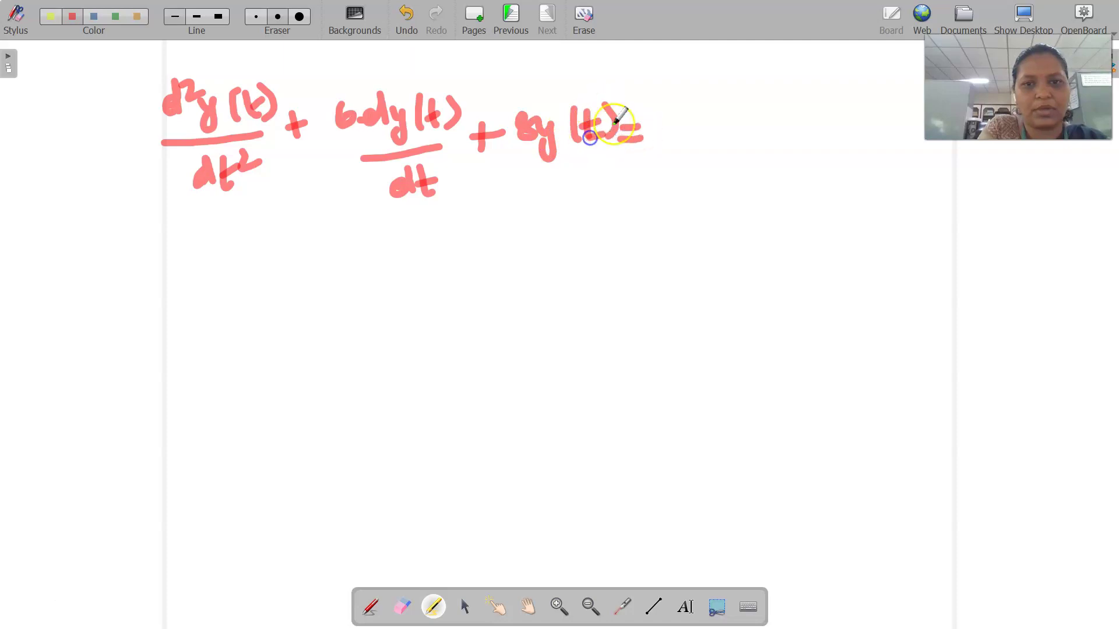
Step: Write the right side = dx(t)/dt + 3x(t) and begin the 'Apply L.T' note below
mouse_move(683, 127)
left_mouse_down()
mouse_move(752, 127)
mouse_move(771, 131)
left_mouse_up()
left_click_drag(685, 156, 762, 144)
mouse_move(725, 175)
left_mouse_down()
mouse_move(751, 188)
mouse_move(793, 142)
mouse_move(798, 151)
mouse_move(836, 128)
mouse_move(844, 148)
mouse_move(824, 151)
mouse_move(862, 131)
mouse_move(864, 145)
mouse_move(896, 145)
mouse_move(890, 134)
mouse_move(911, 143)
left_mouse_up()
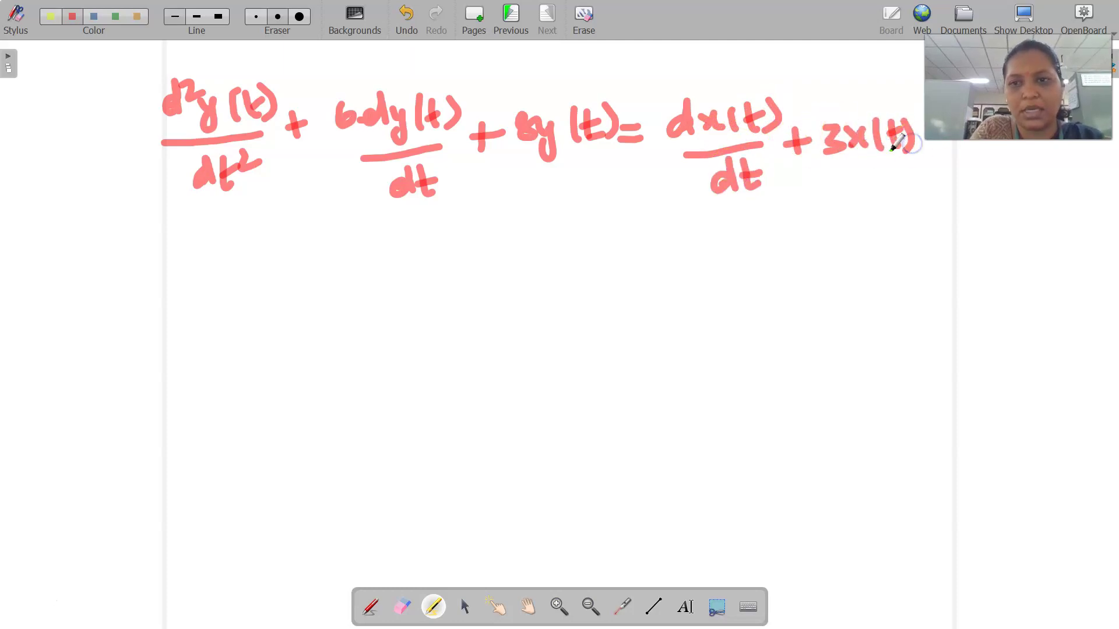
mouse_move(245, 254)
left_mouse_down()
mouse_move(338, 245)
mouse_move(350, 279)
left_mouse_up()
mouse_move(392, 223)
left_mouse_down()
mouse_move(398, 250)
mouse_move(447, 221)
mouse_move(444, 244)
left_mouse_up()
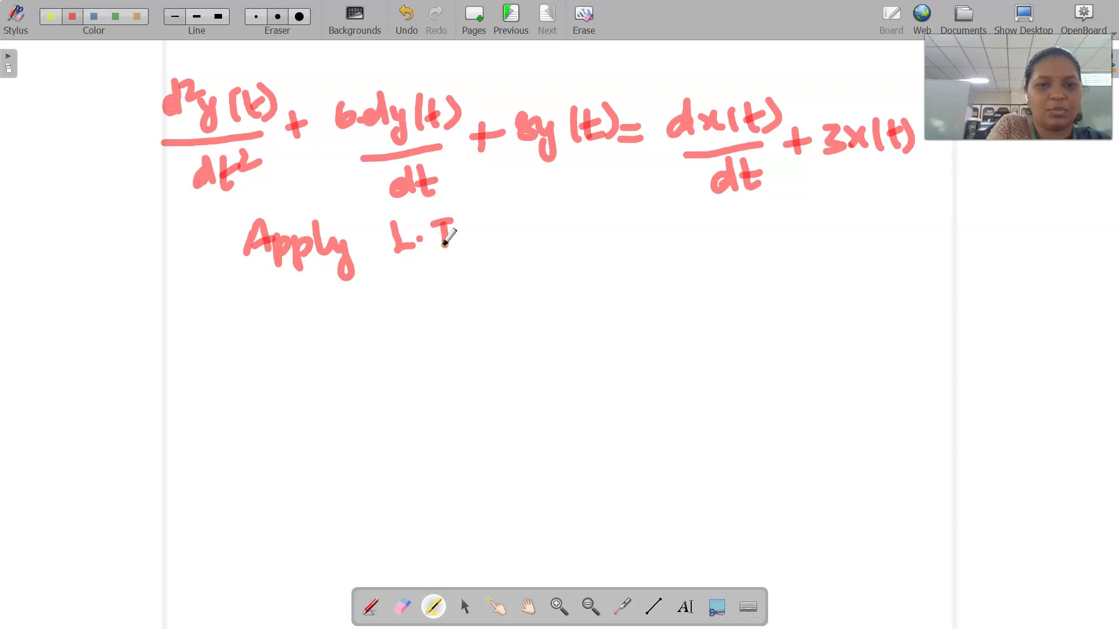
Step: Below the note, write the transformed left side s²Y(s) + 6sY(s) + 8Y(s)
mouse_move(227, 315)
left_mouse_down()
mouse_move(214, 336)
mouse_move(227, 304)
mouse_move(260, 347)
left_mouse_up()
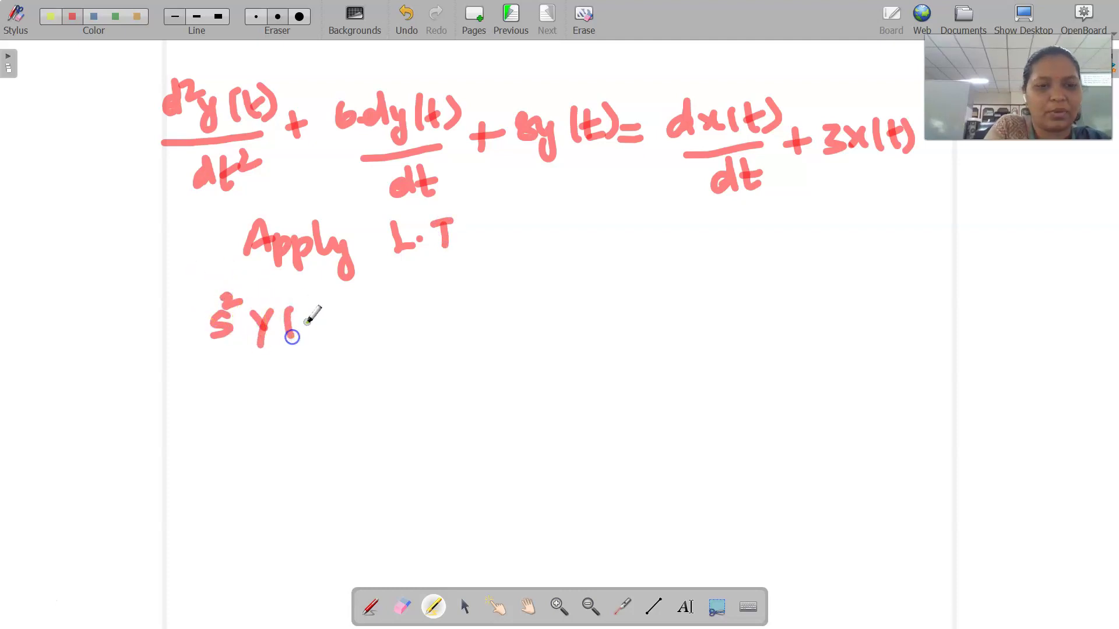
mouse_move(315, 307)
left_mouse_down()
mouse_move(296, 337)
mouse_move(349, 340)
left_mouse_up()
left_click_drag(404, 300, 392, 320)
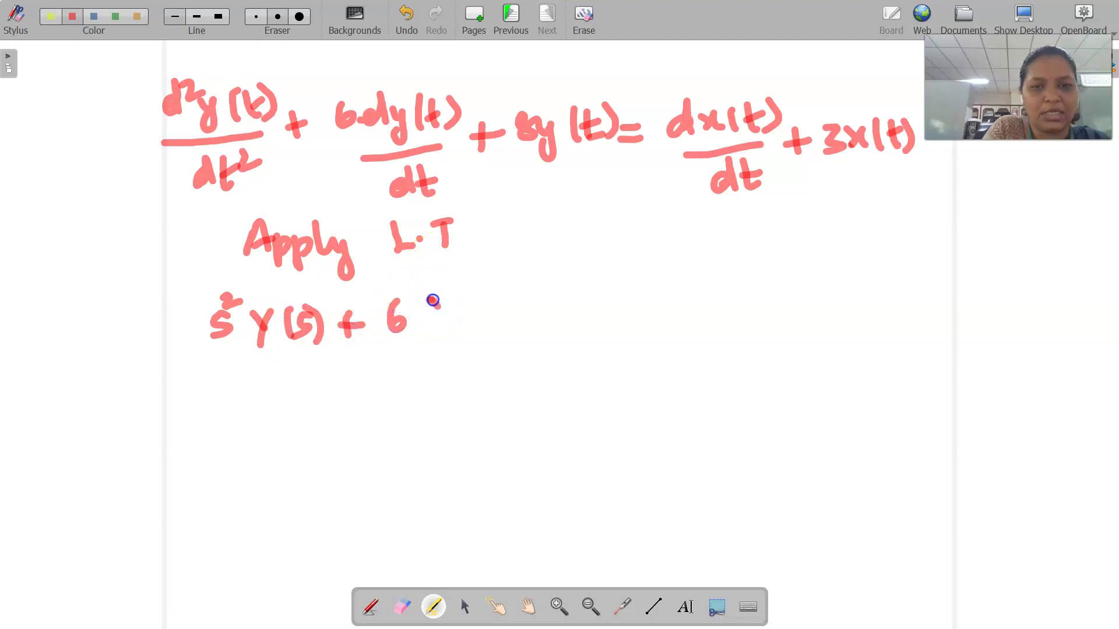
left_click_drag(460, 300, 466, 338)
left_click_drag(493, 298, 495, 324)
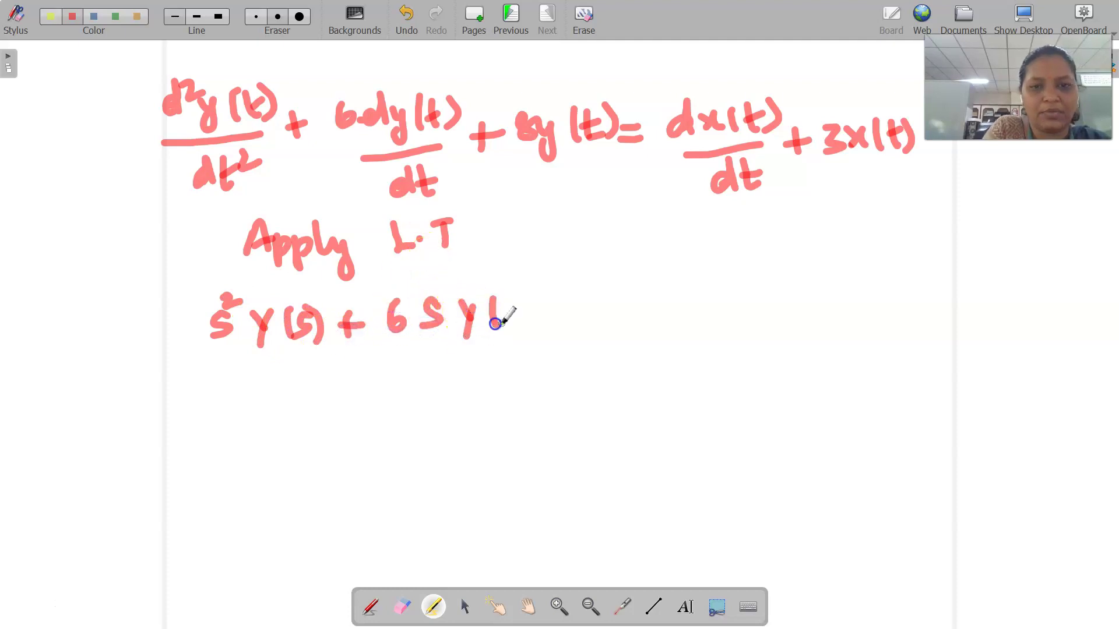
left_click_drag(565, 319, 572, 319)
left_click_drag(559, 303, 558, 336)
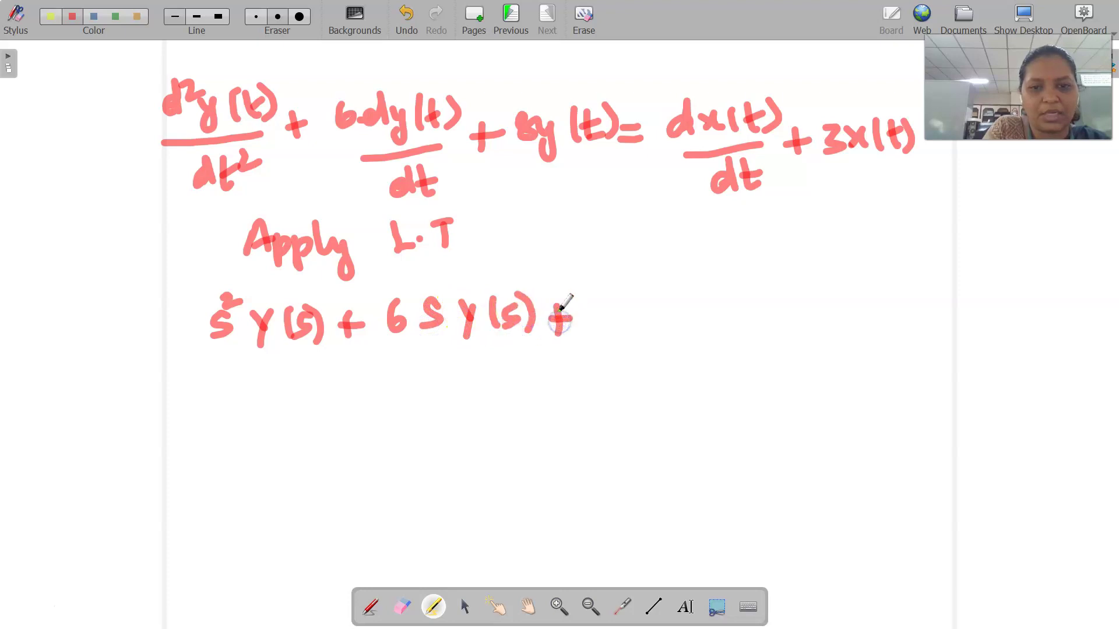
mouse_move(610, 299)
left_mouse_down()
mouse_move(604, 314)
mouse_move(643, 313)
mouse_move(647, 336)
left_mouse_up()
mouse_move(680, 286)
left_mouse_down()
mouse_move(675, 319)
mouse_move(692, 316)
left_mouse_up()
mouse_move(705, 284)
left_mouse_down()
mouse_move(806, 313)
mouse_move(852, 304)
left_mouse_up()
Step: Write the right side = sX(s) + 3X(s) and begin Y(s) on a new line
mouse_move(834, 306)
left_mouse_down()
mouse_move(846, 288)
mouse_move(867, 310)
mouse_move(914, 313)
mouse_move(927, 296)
mouse_move(953, 293)
left_mouse_up()
mouse_move(940, 283)
left_mouse_down()
mouse_move(941, 306)
mouse_move(969, 302)
left_mouse_up()
mouse_move(1036, 275)
left_mouse_down()
mouse_move(1017, 293)
mouse_move(1036, 294)
left_mouse_up()
mouse_move(1050, 265)
left_mouse_down()
mouse_move(1056, 299)
mouse_move(1077, 297)
left_mouse_up()
mouse_move(329, 370)
left_mouse_down()
mouse_move(348, 390)
mouse_move(338, 413)
left_mouse_up()
Step: Write Y(s)[s² + 6s + 8] on the new line
left_click_drag(368, 368, 369, 407)
left_click_drag(415, 365, 438, 419)
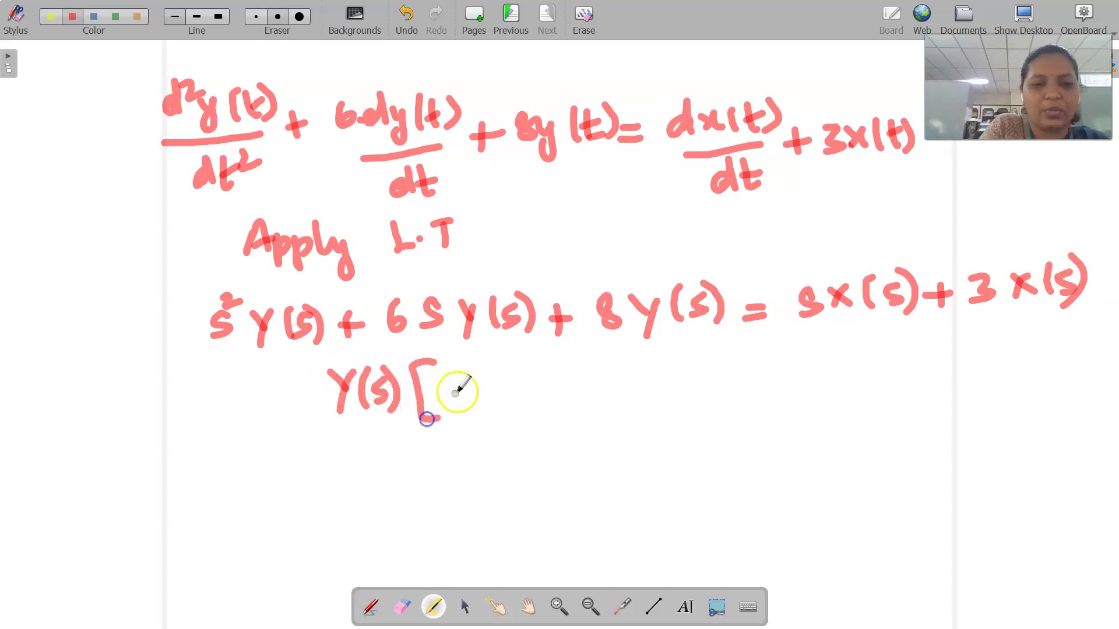
mouse_move(473, 377)
left_mouse_down()
mouse_move(446, 411)
mouse_move(475, 381)
mouse_move(493, 405)
left_mouse_up()
mouse_move(507, 388)
left_mouse_down()
mouse_move(484, 389)
mouse_move(528, 391)
left_mouse_up()
mouse_move(547, 383)
left_mouse_down()
mouse_move(558, 377)
mouse_move(582, 402)
left_mouse_up()
mouse_move(568, 385)
left_mouse_down()
mouse_move(615, 370)
mouse_move(613, 394)
mouse_move(633, 363)
mouse_move(659, 405)
mouse_move(696, 384)
left_mouse_up()
Step: Complete the factored line with = X(s)[s + 3]
mouse_move(676, 394)
left_mouse_down()
mouse_move(733, 374)
mouse_move(752, 395)
left_mouse_up()
mouse_move(750, 370)
left_mouse_down()
mouse_move(732, 395)
mouse_move(772, 357)
mouse_move(795, 366)
mouse_move(784, 386)
left_mouse_up()
left_click_drag(802, 350, 804, 390)
mouse_move(850, 346)
left_mouse_down()
mouse_move(878, 377)
mouse_move(910, 364)
left_mouse_up()
mouse_move(895, 351)
left_mouse_down()
mouse_move(893, 383)
mouse_move(942, 381)
left_mouse_up()
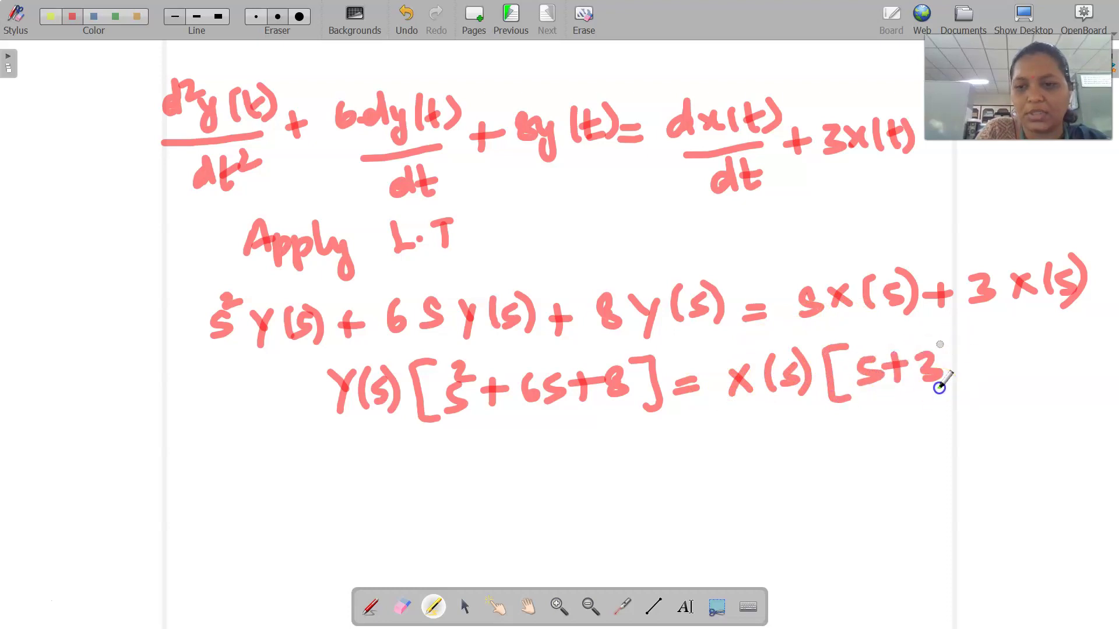
left_click_drag(939, 337, 937, 387)
Step: Write the heading 'Transfer function:' below the factored equation
left_click_drag(229, 441, 254, 438)
left_click_drag(241, 441, 246, 472)
mouse_move(256, 454)
left_mouse_down()
mouse_move(299, 460)
mouse_move(336, 464)
left_mouse_up()
mouse_move(356, 435)
left_mouse_down()
mouse_move(346, 477)
mouse_move(369, 449)
mouse_move(394, 458)
left_mouse_up()
mouse_move(447, 435)
left_mouse_down()
mouse_move(473, 460)
mouse_move(540, 440)
mouse_move(561, 461)
mouse_move(616, 443)
left_mouse_up()
left_click(622, 425)
left_click(624, 444)
Step: Under the heading, write H(s) = Y(s)/X(s)
left_click_drag(508, 498, 508, 531)
left_click_drag(528, 496, 528, 531)
mouse_move(505, 514)
left_mouse_down()
mouse_move(585, 528)
mouse_move(647, 494)
left_mouse_up()
left_click_drag(629, 507, 650, 505)
left_click_drag(672, 477, 729, 512)
left_click_drag(735, 469, 753, 510)
mouse_move(671, 477)
left_mouse_down()
mouse_move(689, 516)
mouse_move(747, 520)
left_mouse_up()
mouse_move(685, 530)
left_mouse_down()
mouse_move(704, 553)
mouse_move(691, 560)
left_mouse_up()
mouse_move(725, 531)
left_mouse_down()
mouse_move(723, 563)
mouse_move(760, 572)
left_mouse_up()
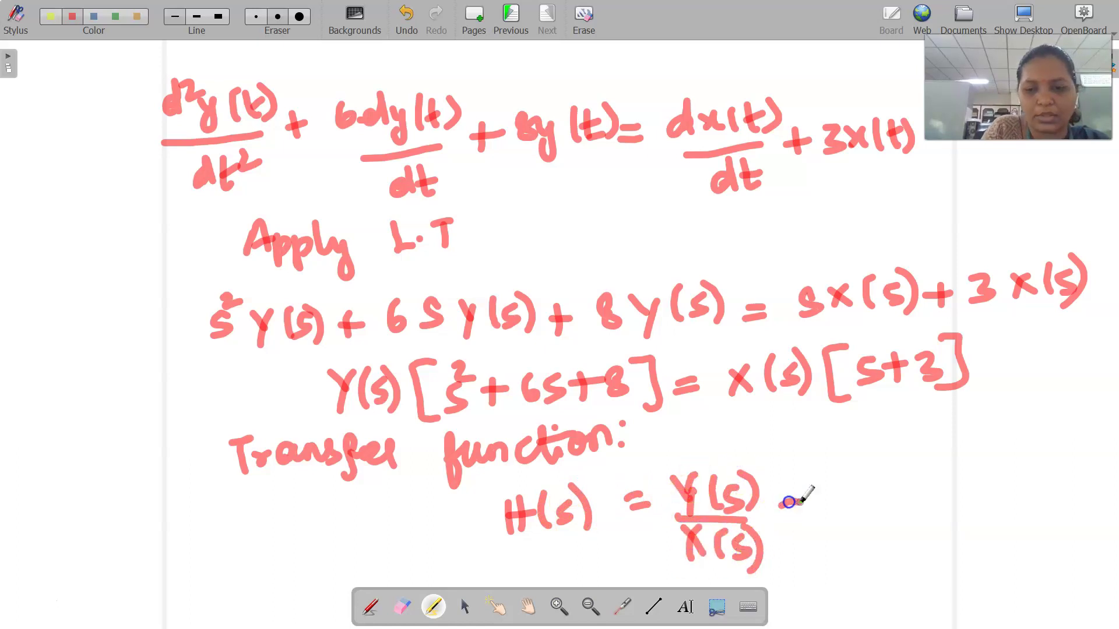
Step: Continue with = (s+3)/(s² + 6s + 8) and note s = jΩ at the right
mouse_move(861, 469)
left_mouse_down()
mouse_move(862, 482)
mouse_move(895, 496)
mouse_move(913, 474)
mouse_move(926, 485)
left_mouse_up()
left_click_drag(853, 513, 976, 500)
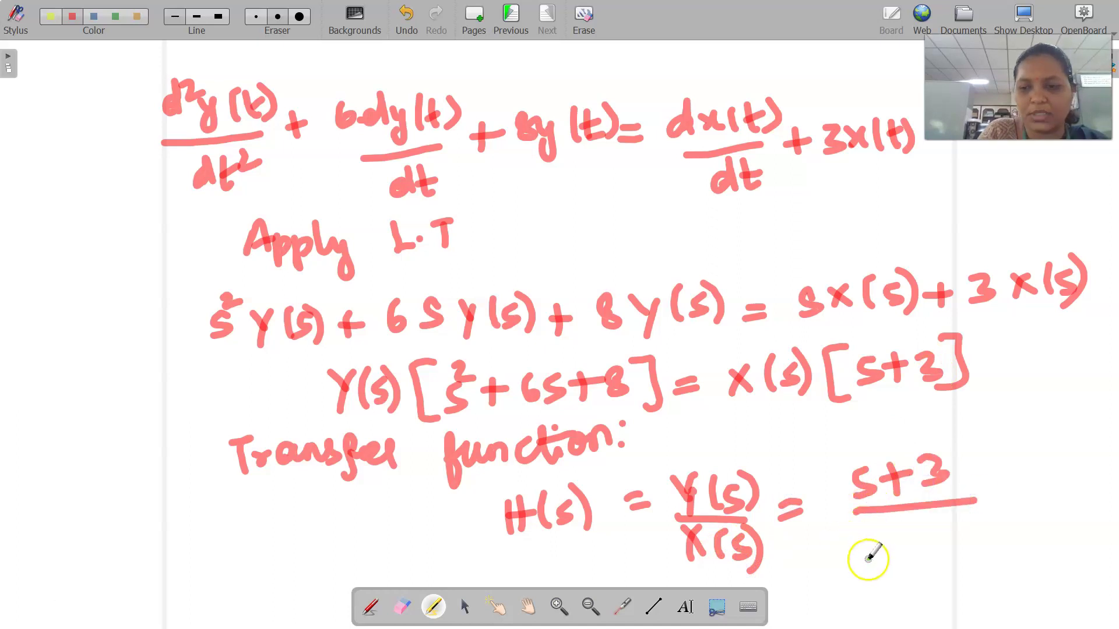
mouse_move(854, 551)
left_mouse_down()
mouse_move(868, 539)
mouse_move(922, 549)
left_mouse_up()
left_click_drag(907, 531, 907, 568)
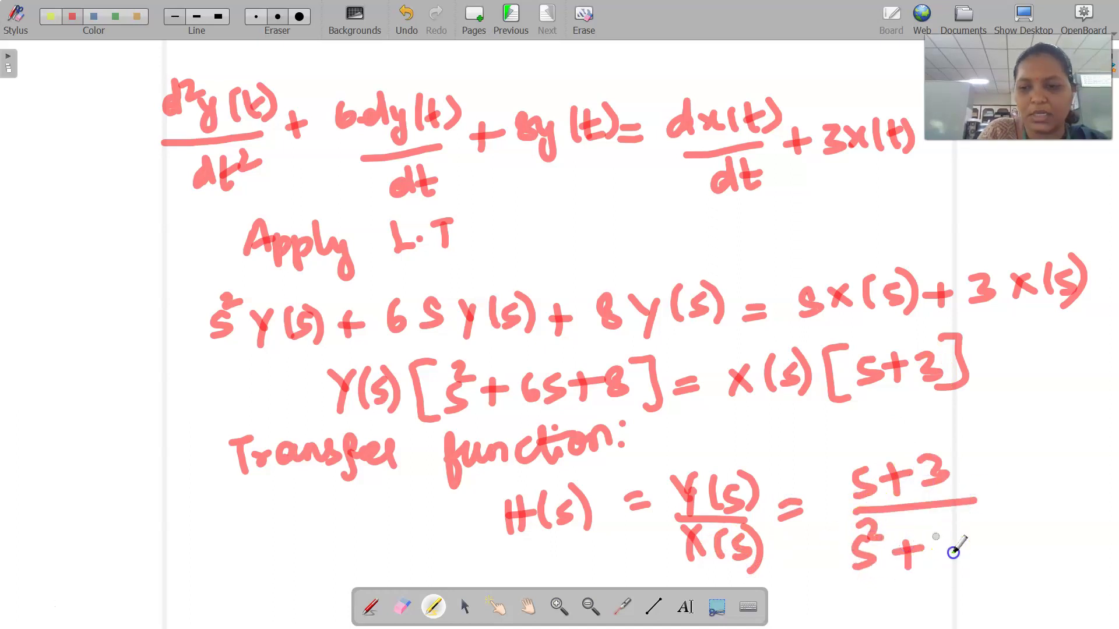
mouse_move(949, 527)
left_mouse_down()
mouse_move(939, 554)
mouse_move(958, 562)
left_mouse_up()
left_click_drag(984, 543, 1011, 540)
left_click_drag(998, 527, 996, 560)
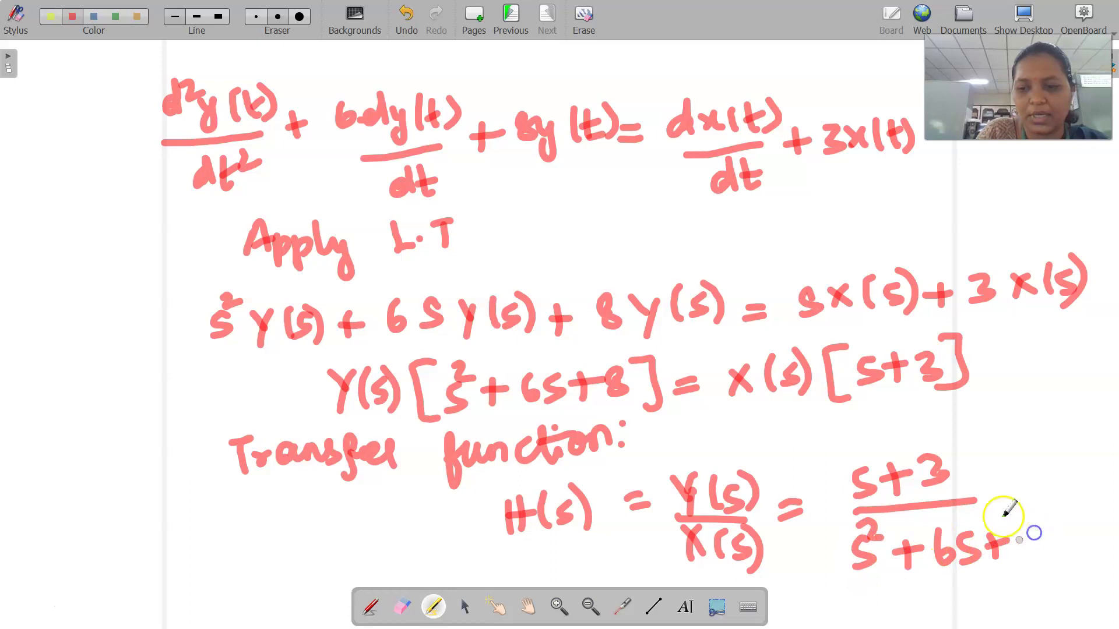
left_click_drag(1038, 527, 1031, 531)
left_click_drag(970, 499, 1041, 488)
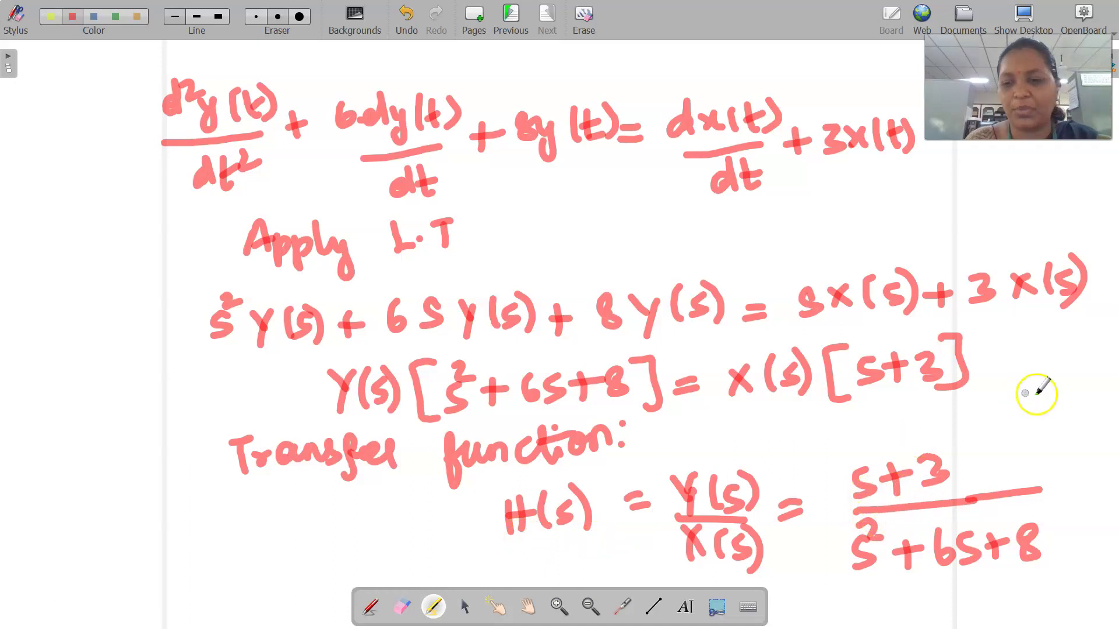
left_click_drag(1036, 392, 1033, 411)
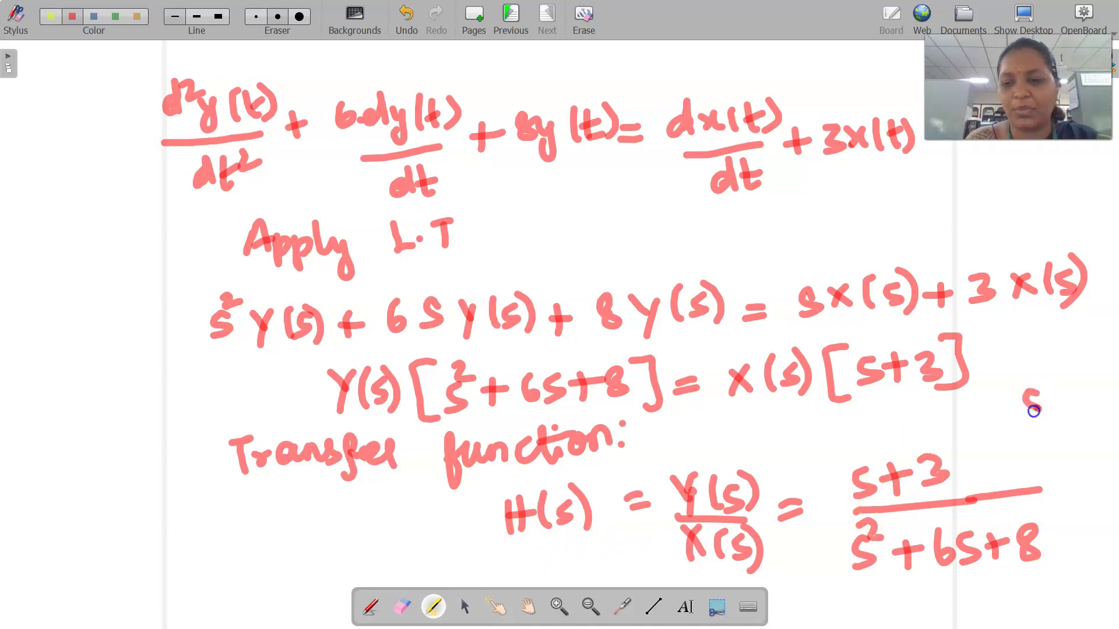
left_click(1070, 383)
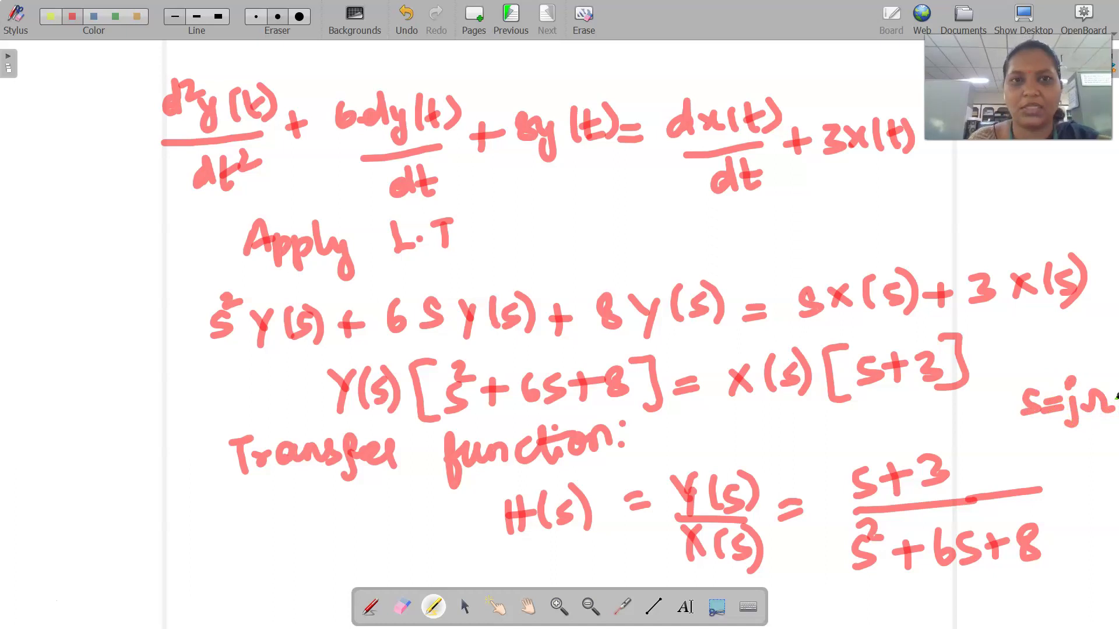
Step: On a new page, write the 'Frequency response' heading and H(jΩ) = (jΩ+3)/((jΩ)² + 6jΩ + 8)
left_click(484, 14)
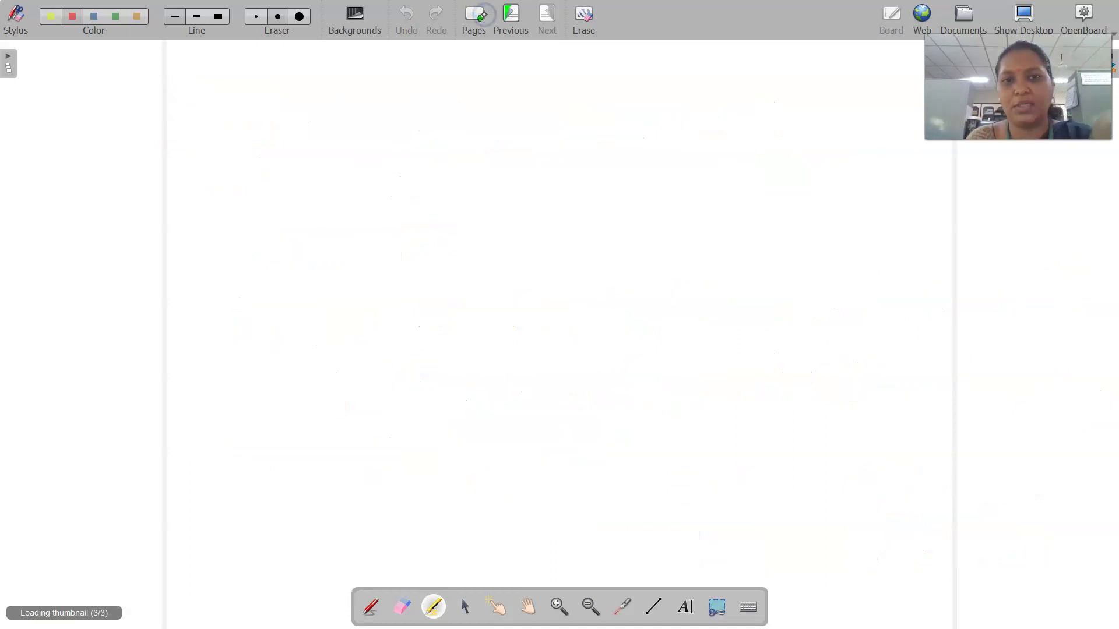
mouse_move(218, 99)
left_mouse_down()
mouse_move(205, 98)
mouse_move(215, 117)
mouse_move(236, 122)
mouse_move(329, 122)
mouse_move(382, 138)
mouse_move(400, 110)
mouse_move(569, 113)
mouse_move(602, 100)
mouse_move(613, 110)
left_mouse_up()
mouse_move(383, 176)
left_mouse_down()
mouse_move(387, 208)
mouse_move(420, 181)
mouse_move(434, 205)
mouse_move(467, 185)
mouse_move(480, 205)
mouse_move(520, 184)
mouse_move(522, 194)
left_mouse_up()
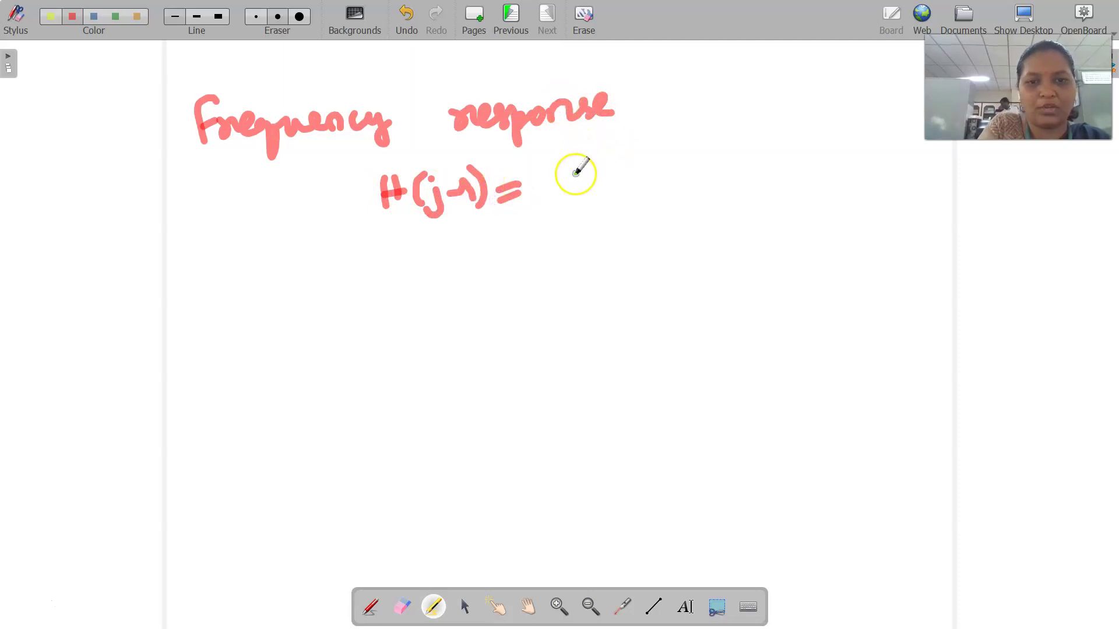
left_click_drag(572, 168, 561, 205)
mouse_move(585, 186)
left_mouse_down()
mouse_move(682, 169)
mouse_move(664, 188)
left_mouse_up()
left_click_drag(546, 213, 754, 187)
mouse_move(558, 252)
left_mouse_down()
mouse_move(550, 271)
mouse_move(579, 253)
mouse_move(600, 268)
mouse_move(636, 242)
mouse_move(630, 269)
mouse_move(692, 262)
mouse_move(711, 230)
mouse_move(739, 247)
mouse_move(794, 233)
left_mouse_up()
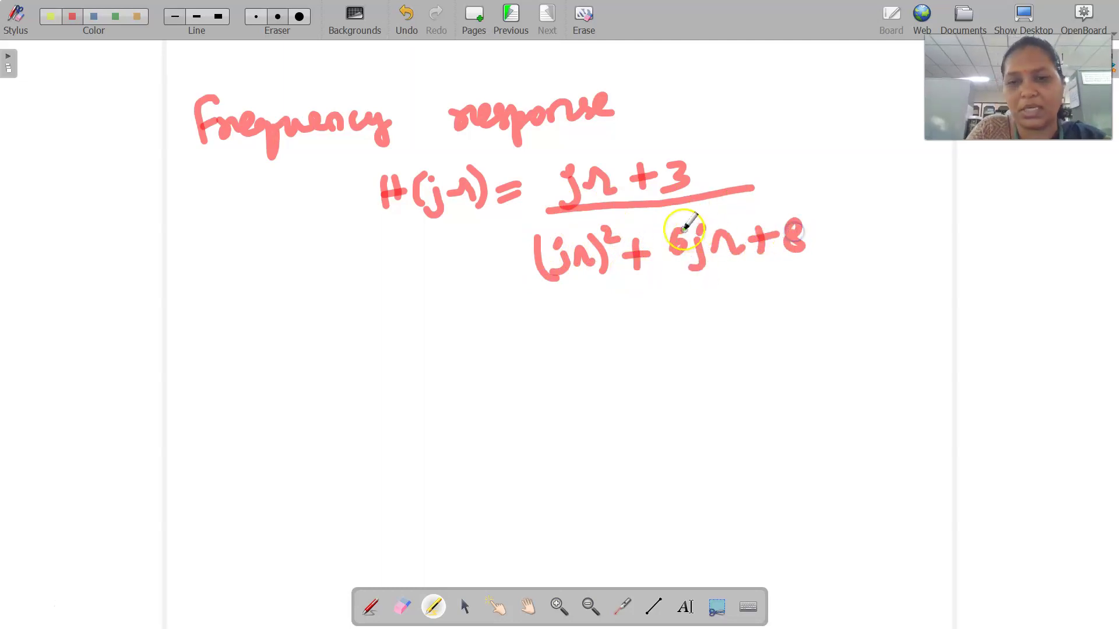